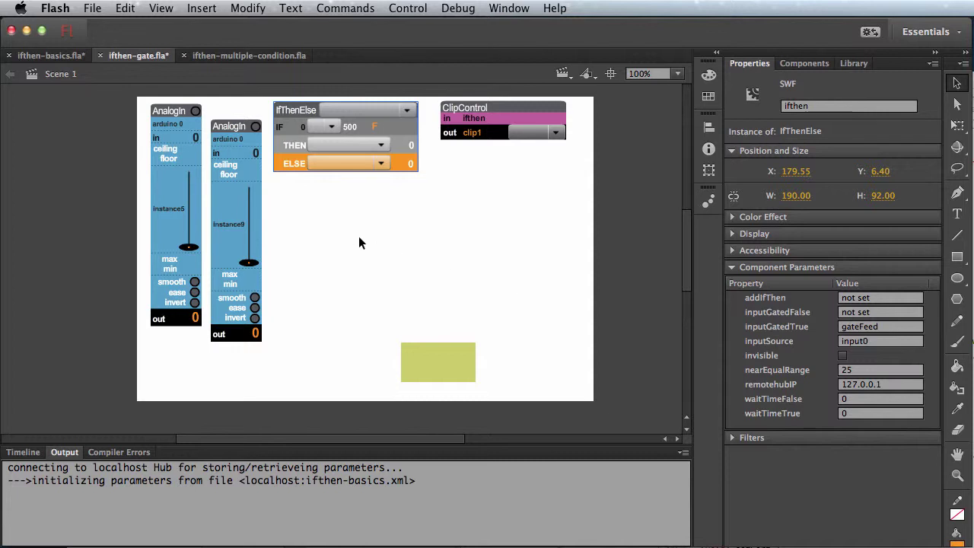
- Test the ifthen-gate movie and raise the input0 slider to about 790 and the gateFeed slider to about 537
{"action": "key", "text": "super+Return"}
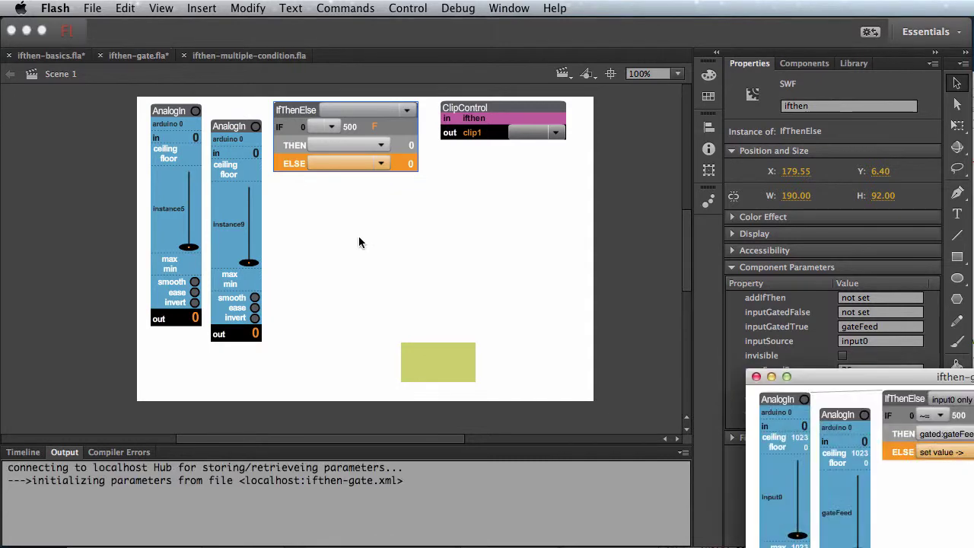
{"action": "left_click_drag", "start_coordinate": [870, 379], "coordinate": [211, 103]}
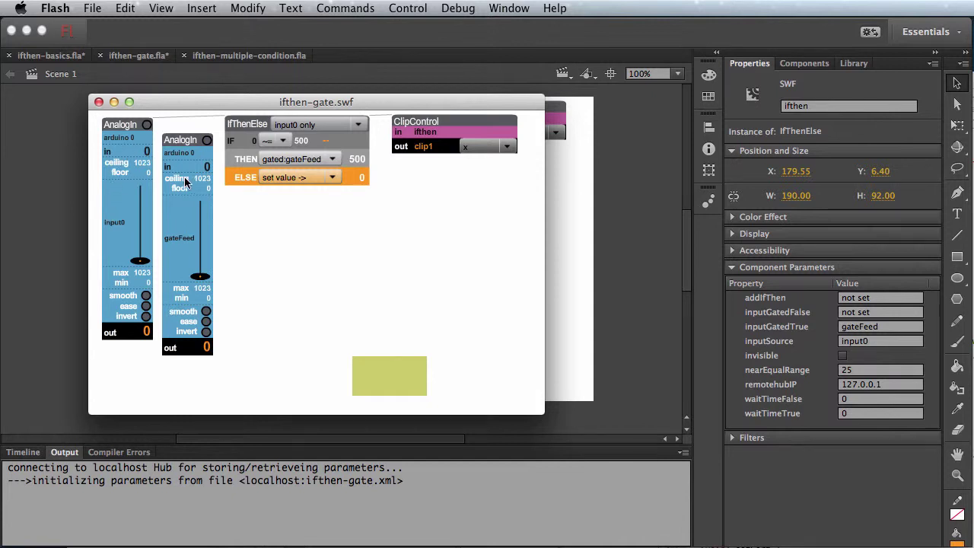
{"action": "left_click_drag", "start_coordinate": [140, 260], "coordinate": [141, 202]}
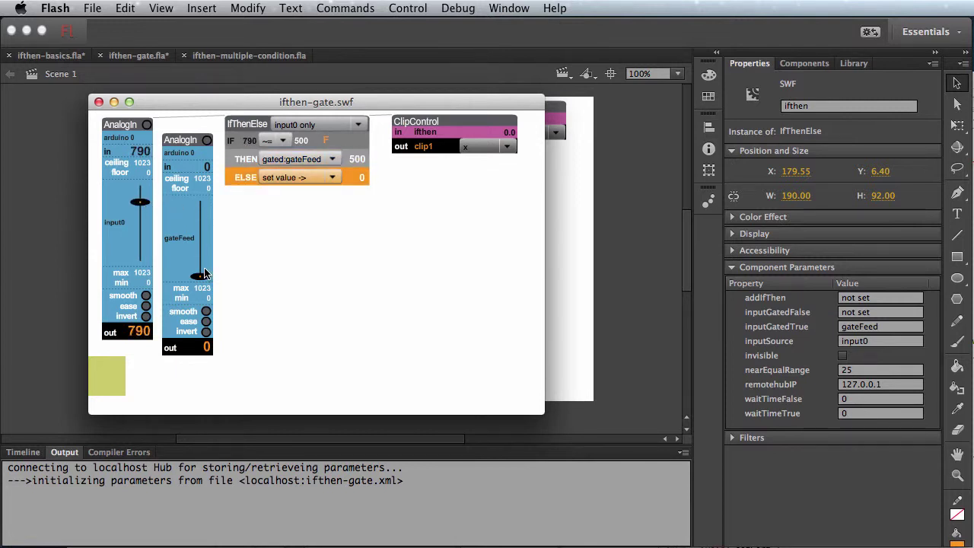
{"action": "left_click_drag", "start_coordinate": [204, 274], "coordinate": [198, 237]}
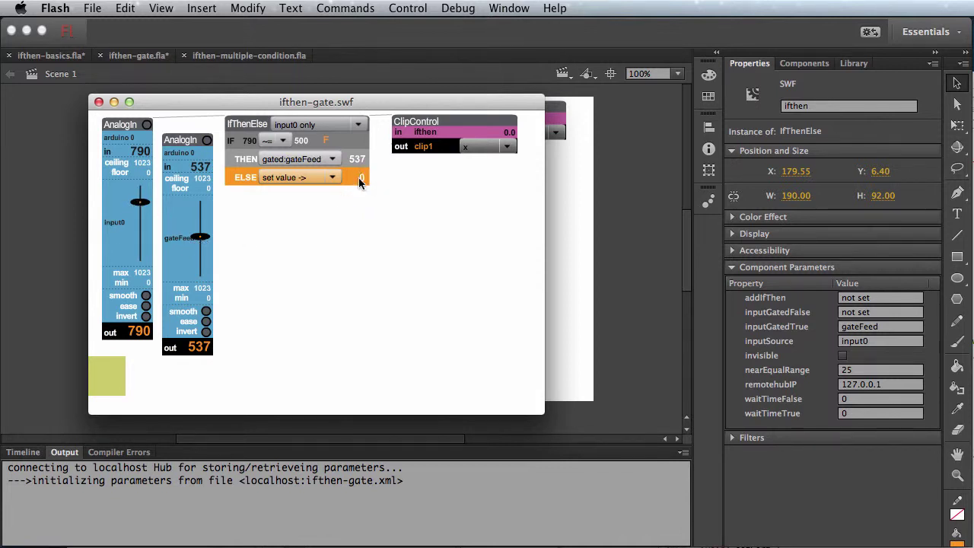
- Lower input0 to about 490 to open the gate, and vary gateFeed to about 259 and 341 to move the clip
{"action": "left_click_drag", "start_coordinate": [140, 202], "coordinate": [139, 224]}
{"action": "left_click", "coordinate": [198, 238]}
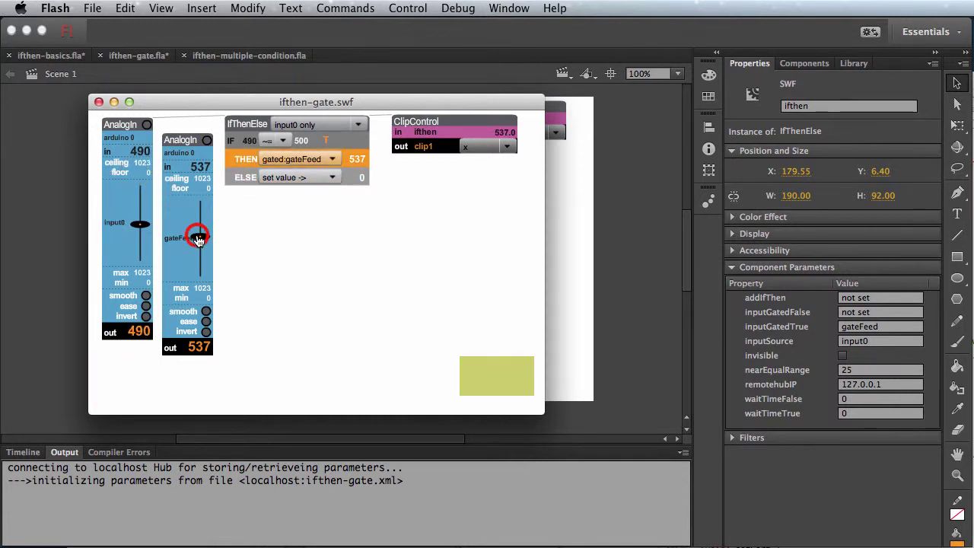
{"action": "left_click_drag", "start_coordinate": [197, 238], "coordinate": [198, 260]}
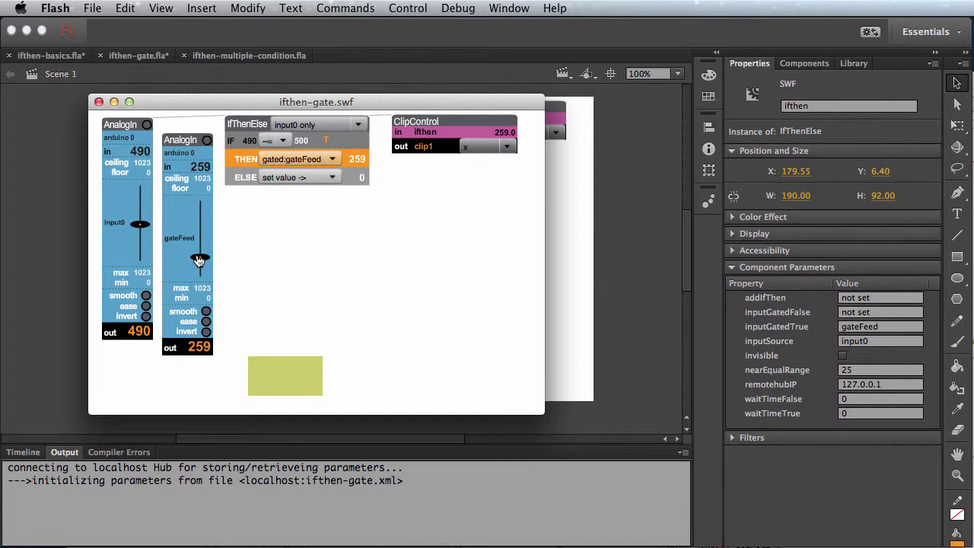
{"action": "mouse_move", "coordinate": [198, 260]}
{"action": "left_mouse_down"}
{"action": "mouse_move", "coordinate": [197, 275]}
{"action": "mouse_move", "coordinate": [200, 251]}
{"action": "left_mouse_up"}
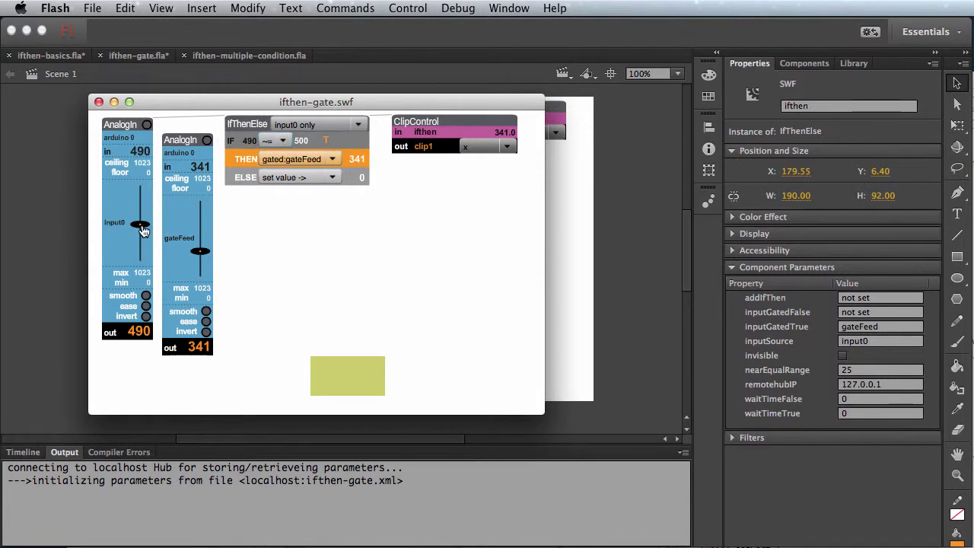
- Lower input0 to about 303, outside the condition's range, try gateFeed at about 300, and close the movie test
{"action": "left_click_drag", "start_coordinate": [140, 224], "coordinate": [140, 238]}
{"action": "mouse_move", "coordinate": [199, 253]}
{"action": "left_mouse_down"}
{"action": "mouse_move", "coordinate": [199, 273]}
{"action": "mouse_move", "coordinate": [201, 260]}
{"action": "left_mouse_up"}
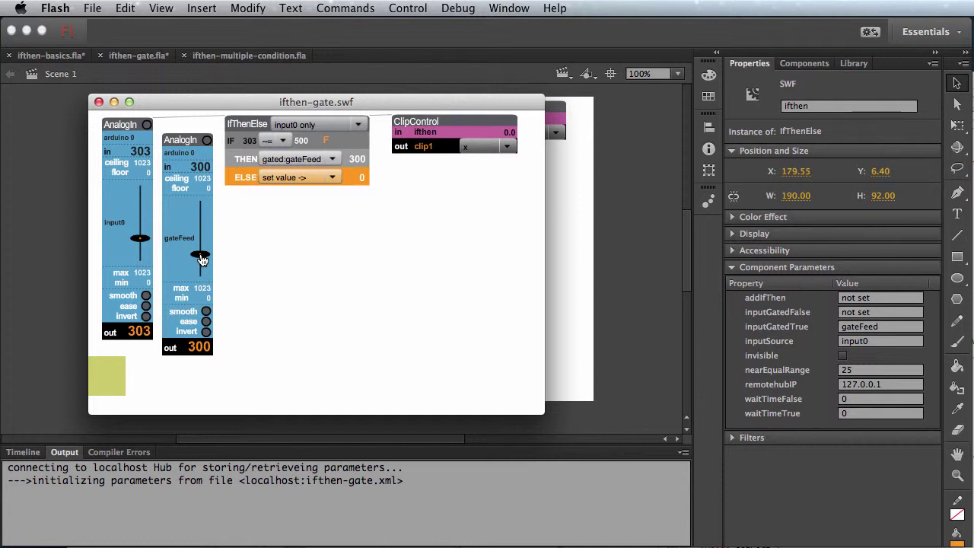
{"action": "left_click", "coordinate": [98, 102]}
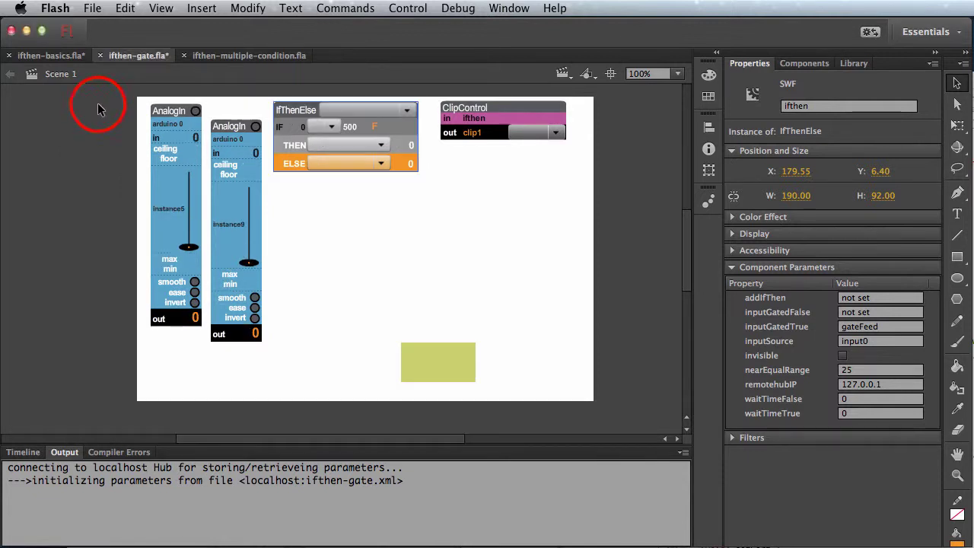
- Check the instance names of the two AnalogIn widgets on the stage
{"action": "left_click", "coordinate": [172, 176]}
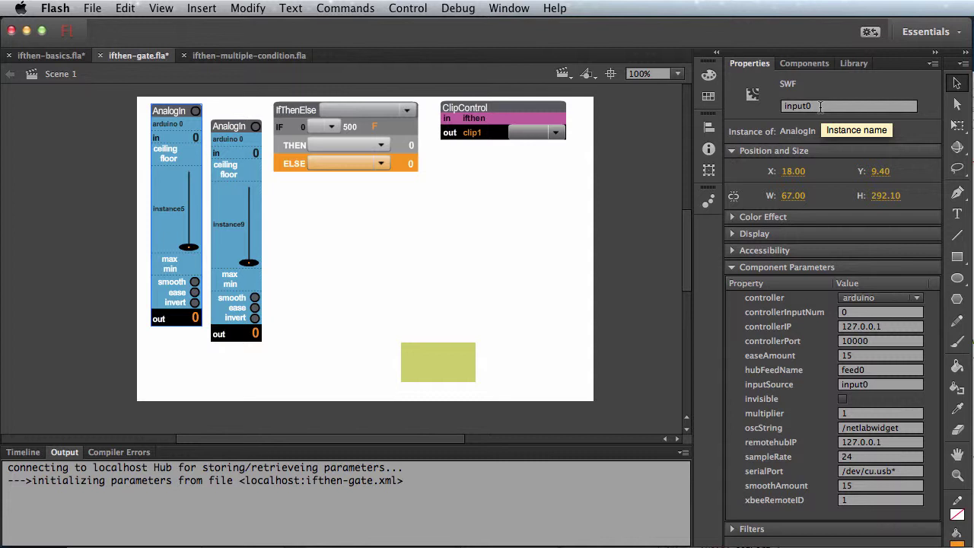
{"action": "left_click", "coordinate": [245, 184]}
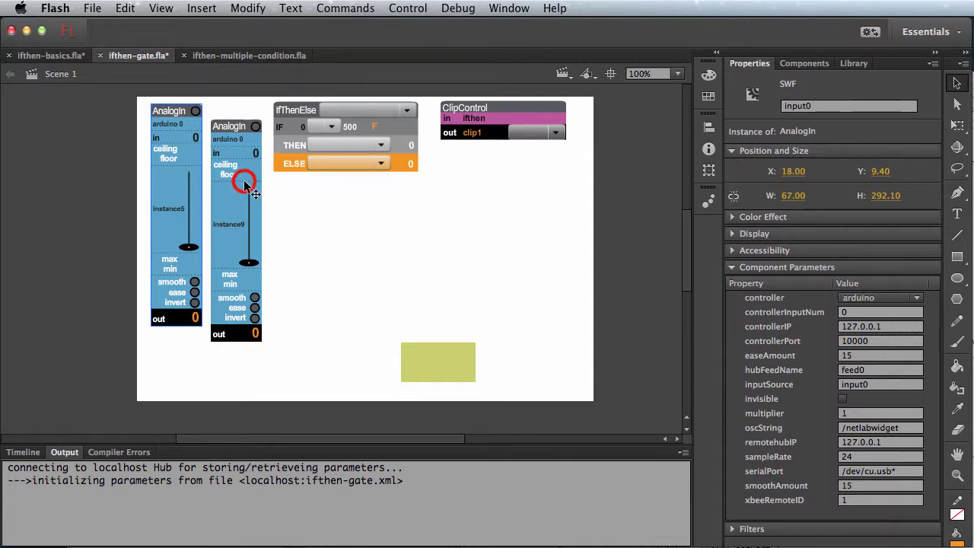
{"action": "left_click", "coordinate": [858, 107]}
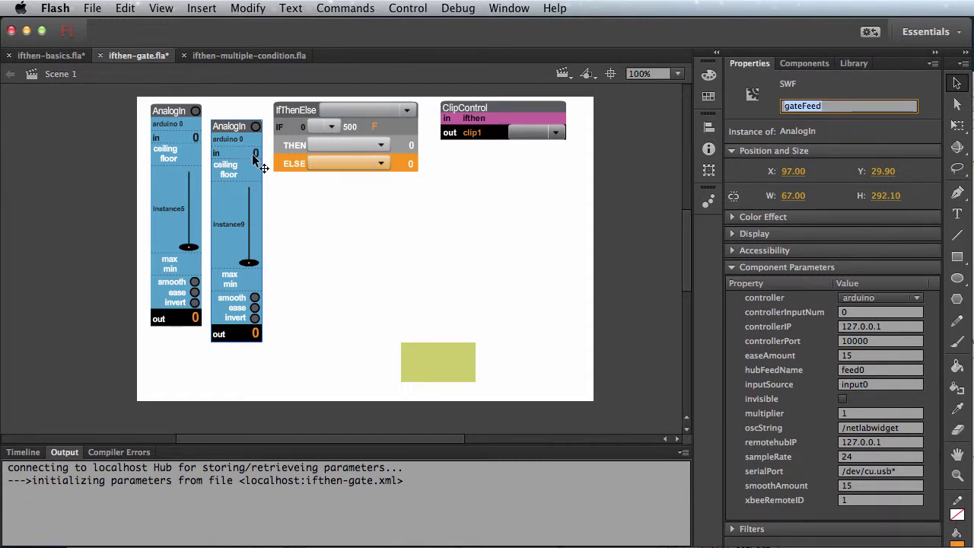
- Examine the IfThenElse widget's inputSource, inputGatedTrue and instance name alongside the ClipControl and second AnalogIn widgets that connect to it
{"action": "left_click", "coordinate": [385, 134]}
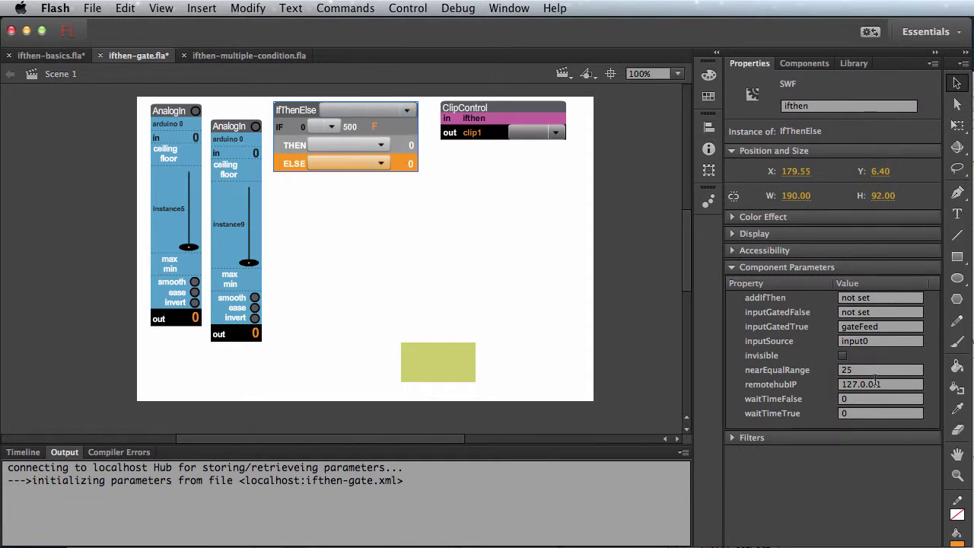
{"action": "left_click", "coordinate": [881, 341]}
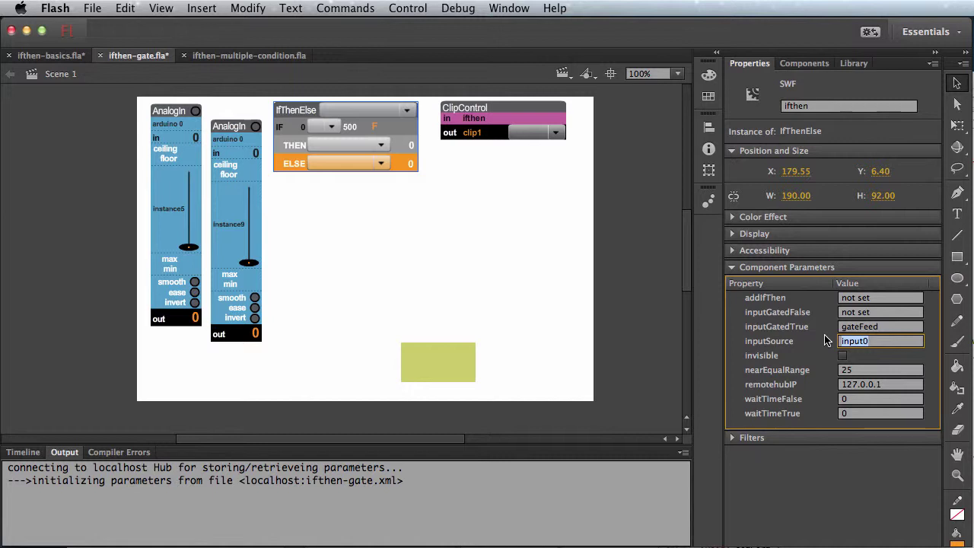
{"action": "left_click", "coordinate": [900, 326]}
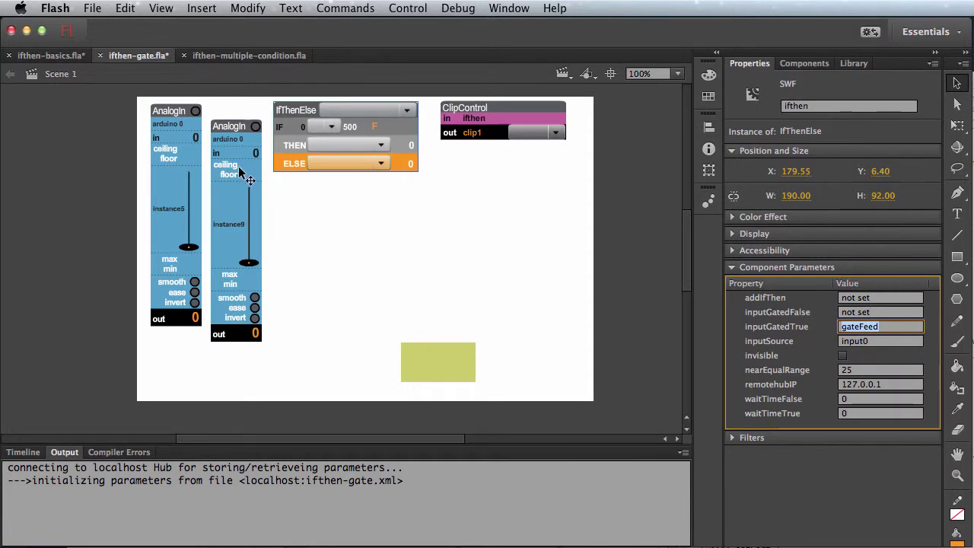
{"action": "left_click", "coordinate": [489, 124]}
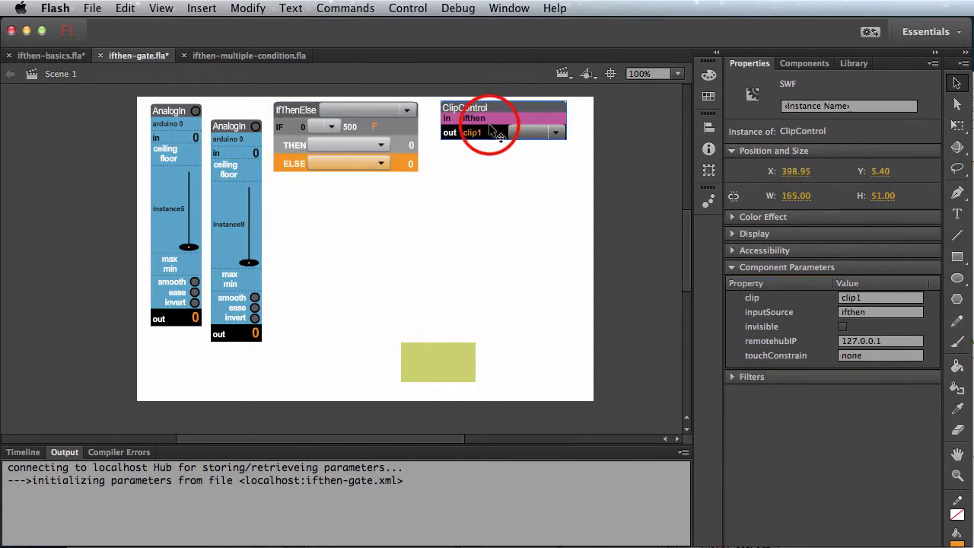
{"action": "left_click", "coordinate": [394, 131]}
{"action": "left_click", "coordinate": [806, 106]}
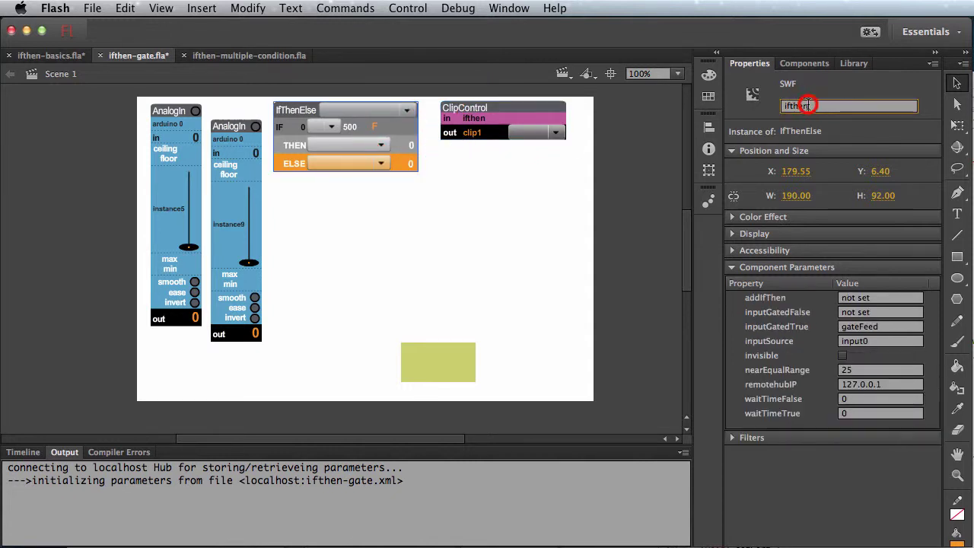
{"action": "double_click", "coordinate": [806, 106]}
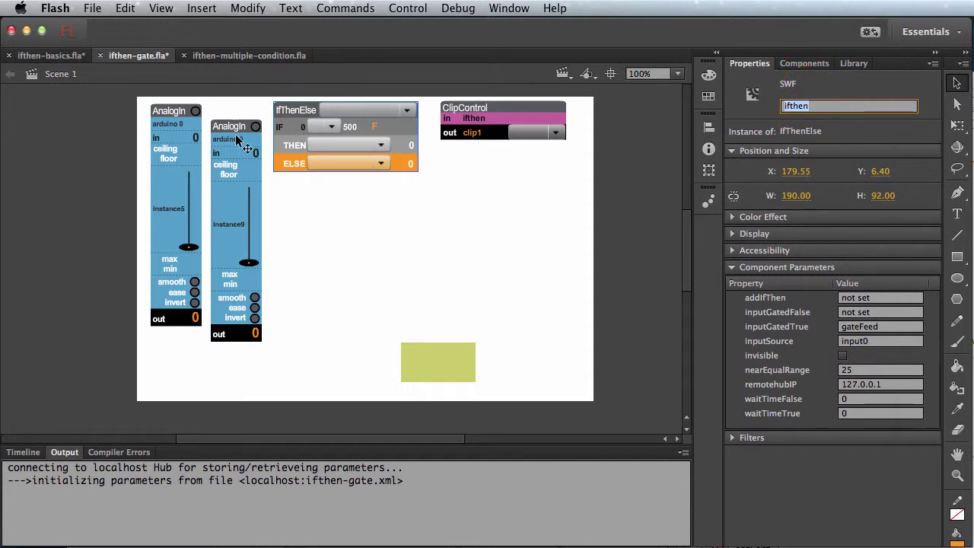
{"action": "left_click", "coordinate": [239, 165]}
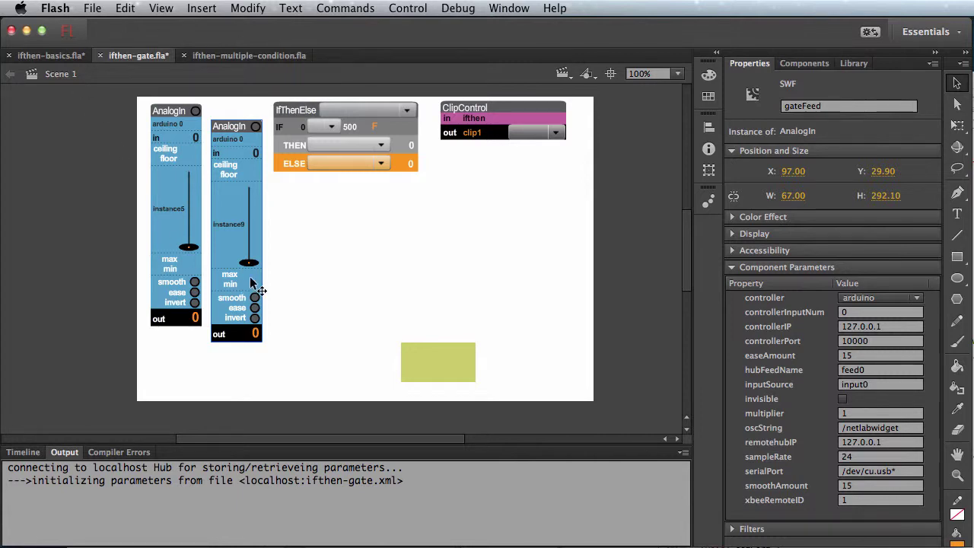
{"action": "left_click", "coordinate": [343, 137]}
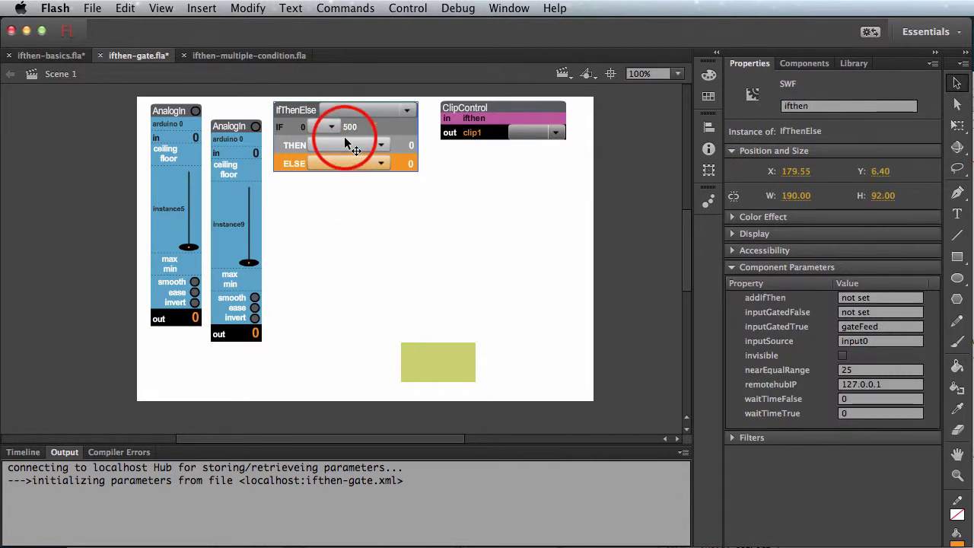
- Test the movie again, try the THEN output as "set value ->", and return it to gated:gateFeed
{"action": "key", "text": "super+Return"}
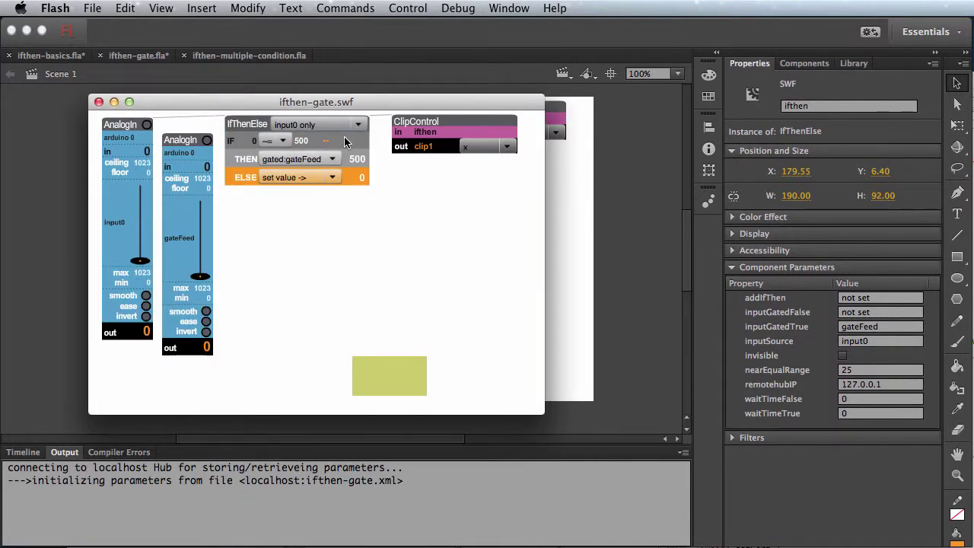
{"action": "left_click_drag", "start_coordinate": [241, 99], "coordinate": [254, 98]}
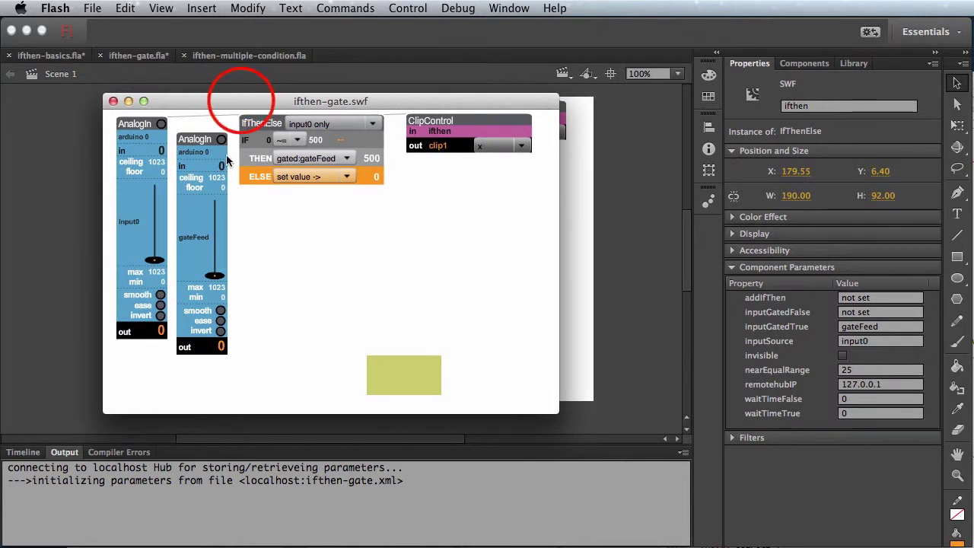
{"action": "left_click", "coordinate": [347, 158]}
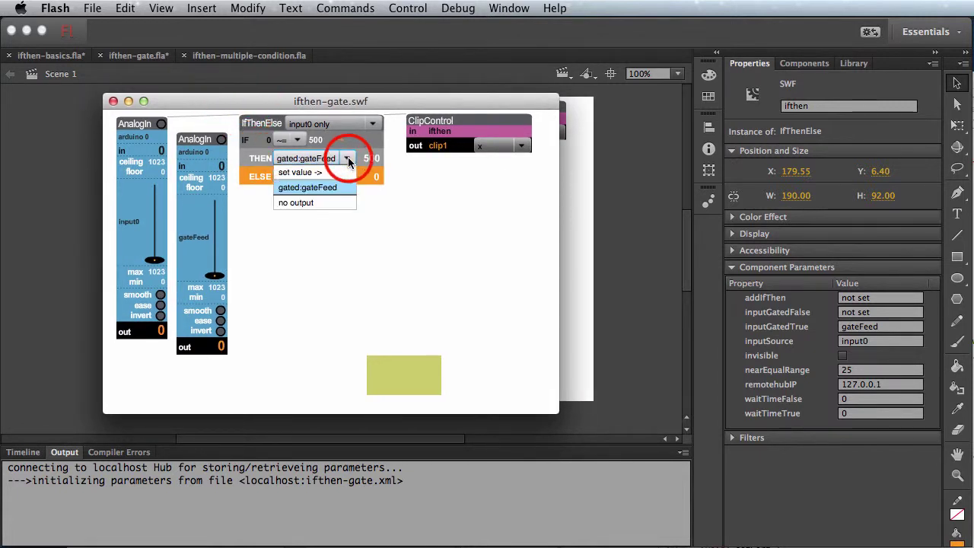
{"action": "left_click", "coordinate": [327, 172]}
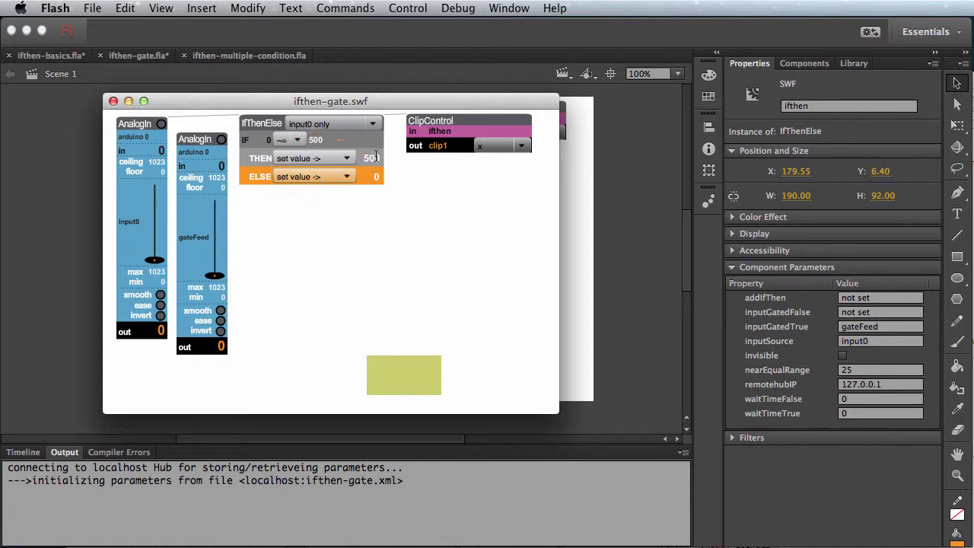
{"action": "left_click", "coordinate": [376, 157]}
{"action": "left_click", "coordinate": [346, 158]}
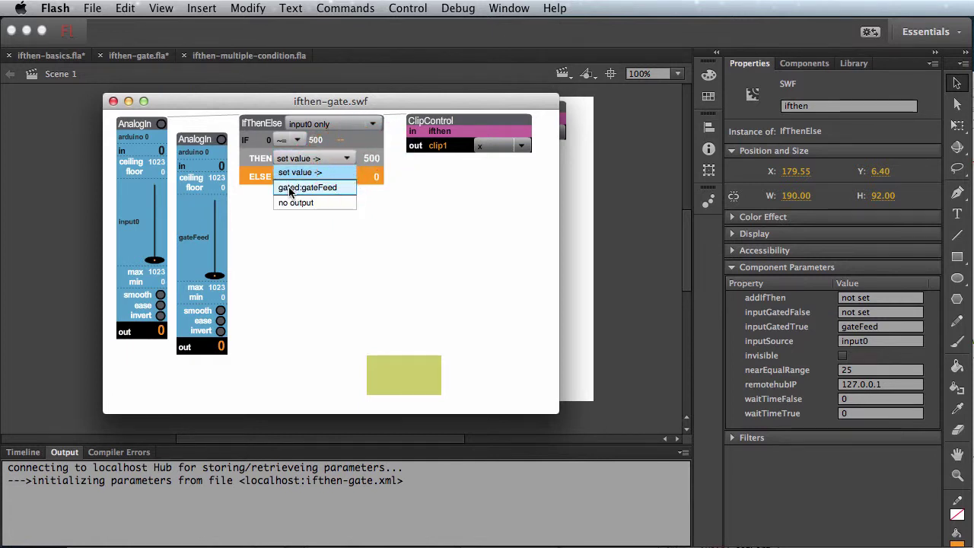
{"action": "left_click", "coordinate": [329, 188]}
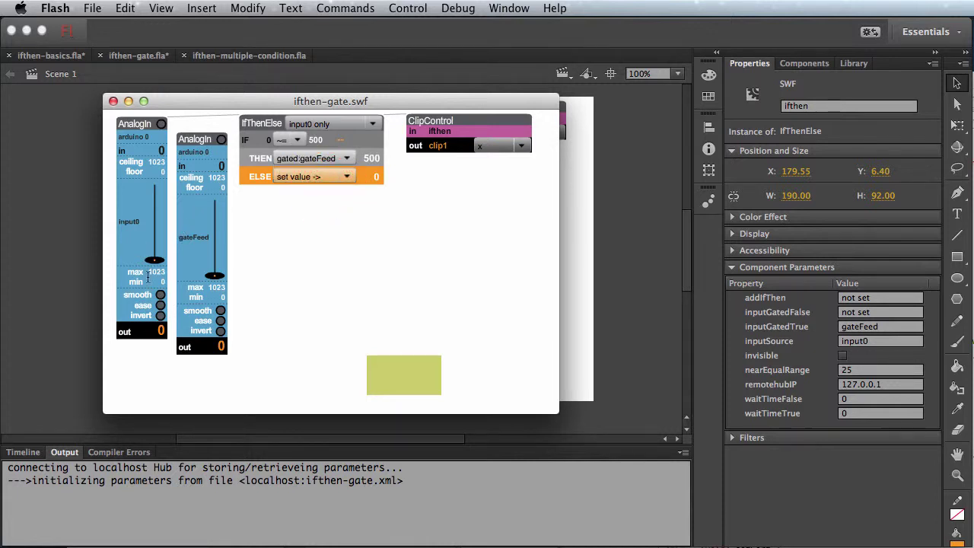
- Set input0 to about 497 and gateFeed to about 185 to check the gated output, and close the movie test
{"action": "left_click_drag", "start_coordinate": [154, 259], "coordinate": [155, 222]}
{"action": "left_click", "coordinate": [216, 275]}
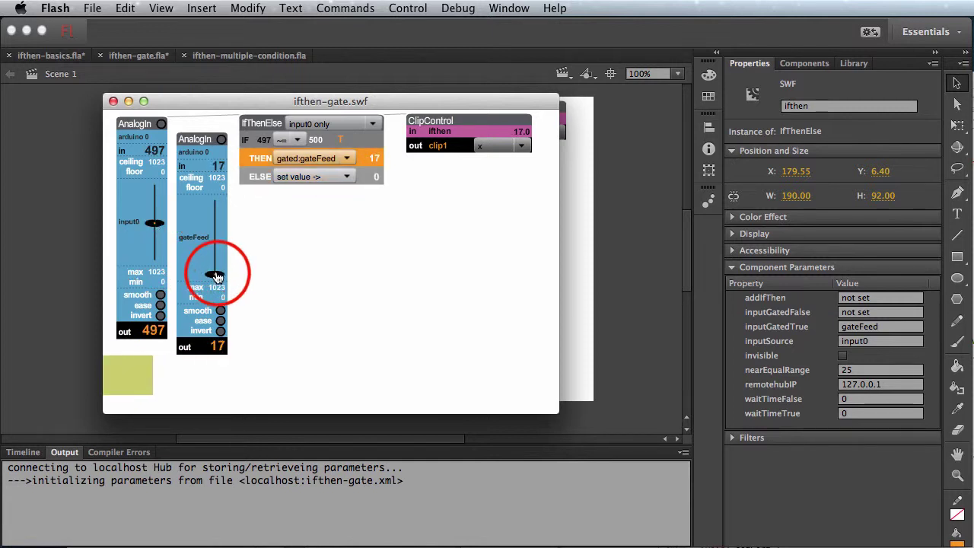
{"action": "mouse_move", "coordinate": [217, 276]}
{"action": "left_mouse_down"}
{"action": "mouse_move", "coordinate": [216, 229]}
{"action": "mouse_move", "coordinate": [208, 264]}
{"action": "left_mouse_up"}
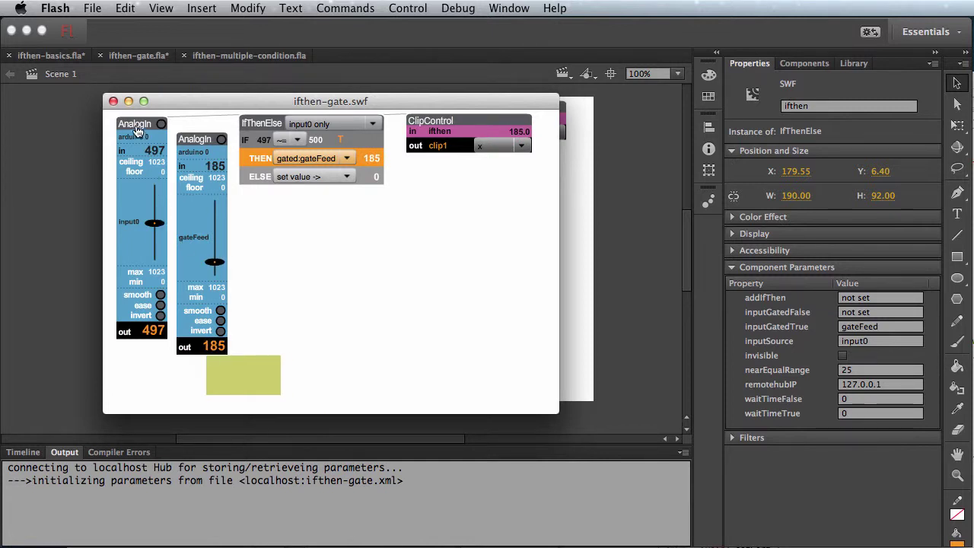
{"action": "left_click", "coordinate": [111, 101]}
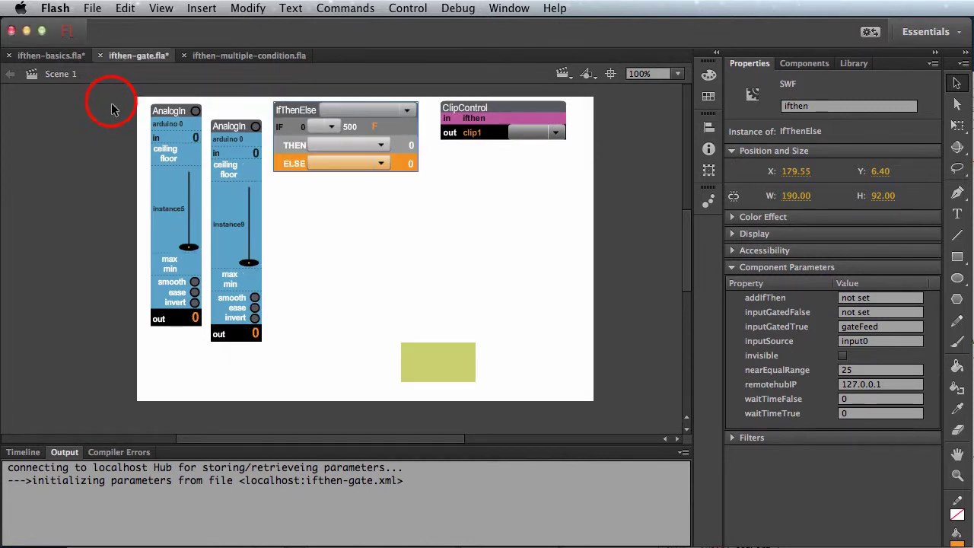
- Set the IfThenElse widget's inputGatedTrue parameter to "not set" and its inputGatedFalse parameter to "gateFeed"
{"action": "left_click", "coordinate": [361, 111]}
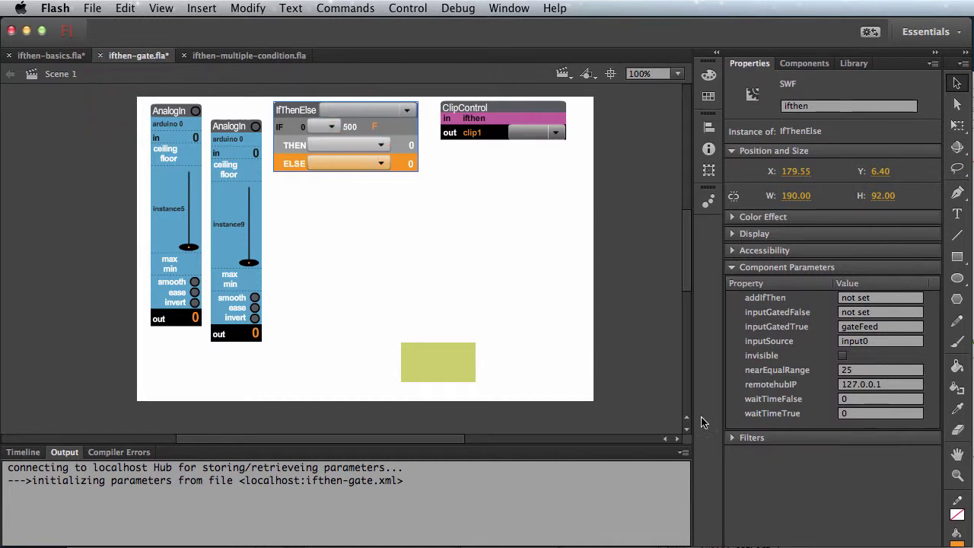
{"action": "left_click", "coordinate": [882, 326]}
{"action": "type", "text": "not set"}
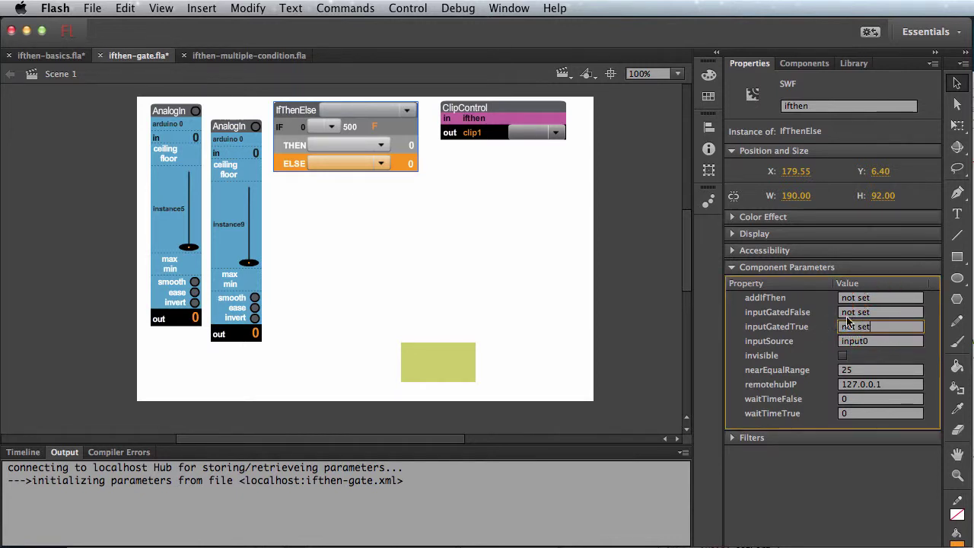
{"action": "left_click", "coordinate": [888, 312]}
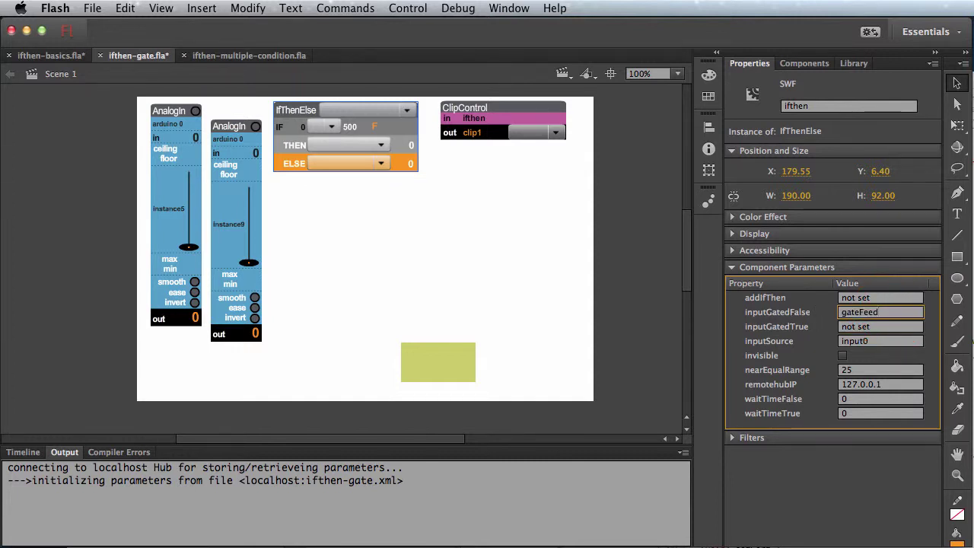
{"action": "left_click", "coordinate": [357, 200]}
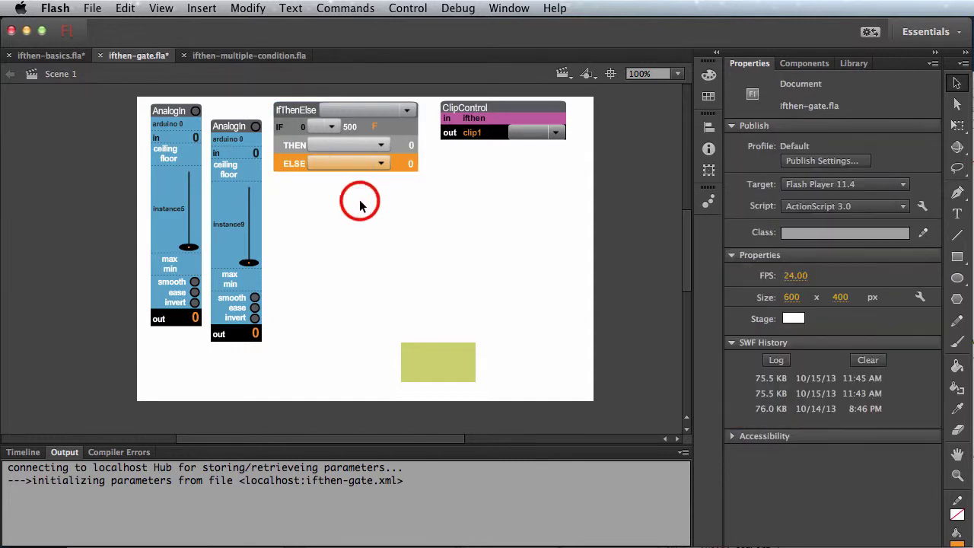
- Test the movie and change the IfThenElse widget's THEN output to "set value ->"
{"action": "key", "text": "ctrl+Return"}
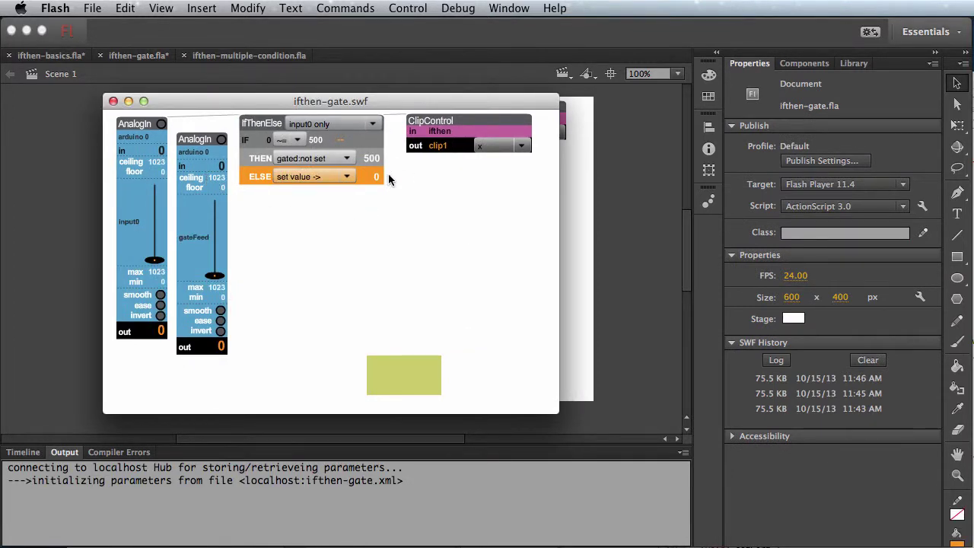
{"action": "left_click", "coordinate": [346, 158]}
{"action": "left_click", "coordinate": [323, 170]}
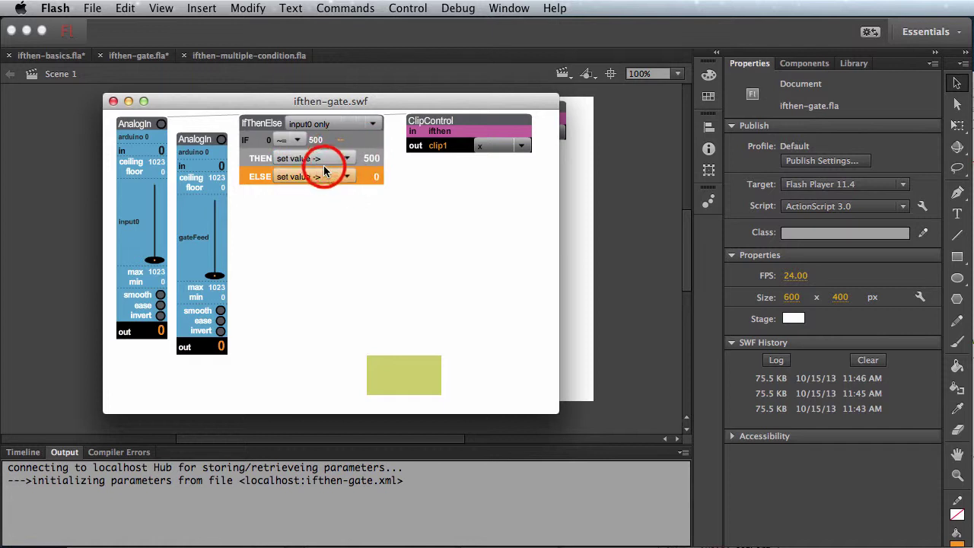
- Set the IfThenElse widget's THEN value to 0 and its ELSE output to gated:gateFeed
{"action": "left_click", "coordinate": [372, 158]}
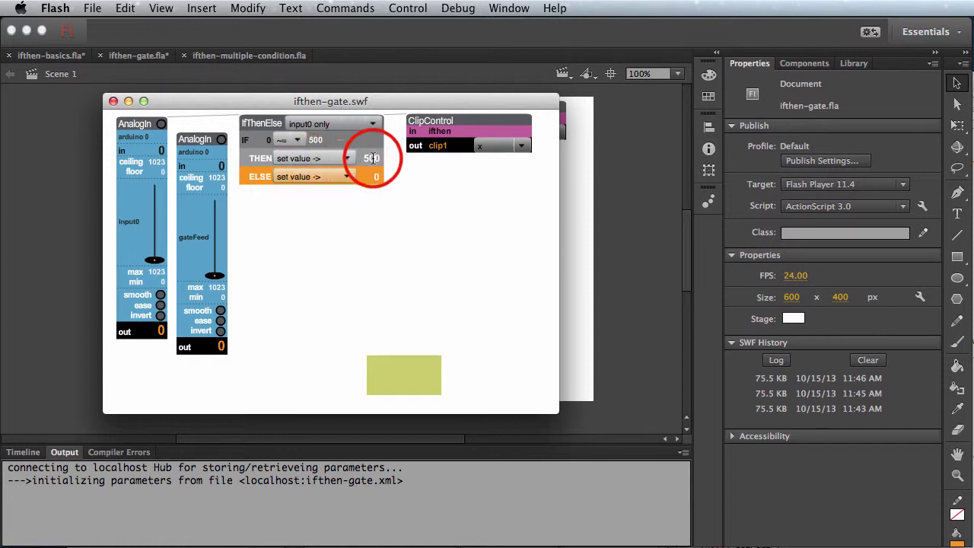
{"action": "double_click", "coordinate": [372, 158]}
{"action": "type", "text": "0"}
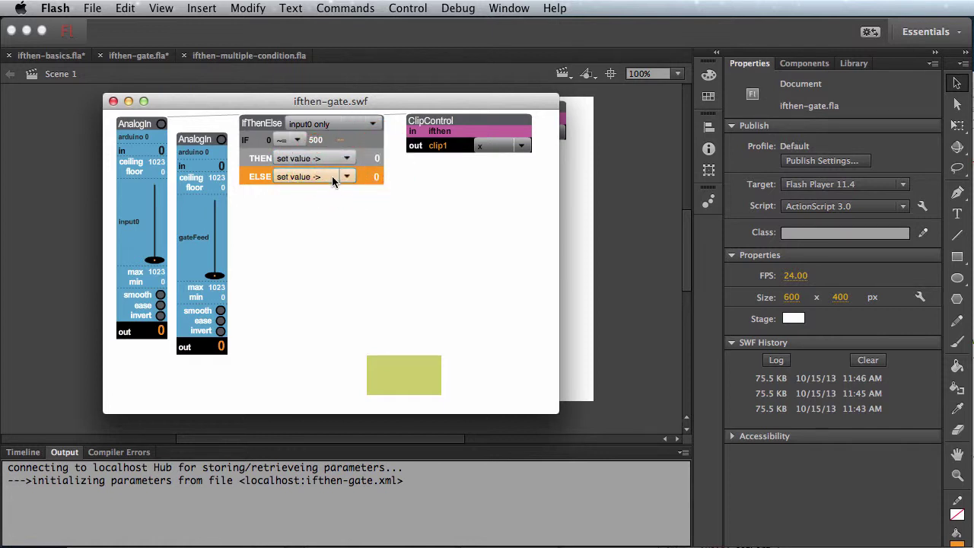
{"action": "left_click", "coordinate": [346, 177]}
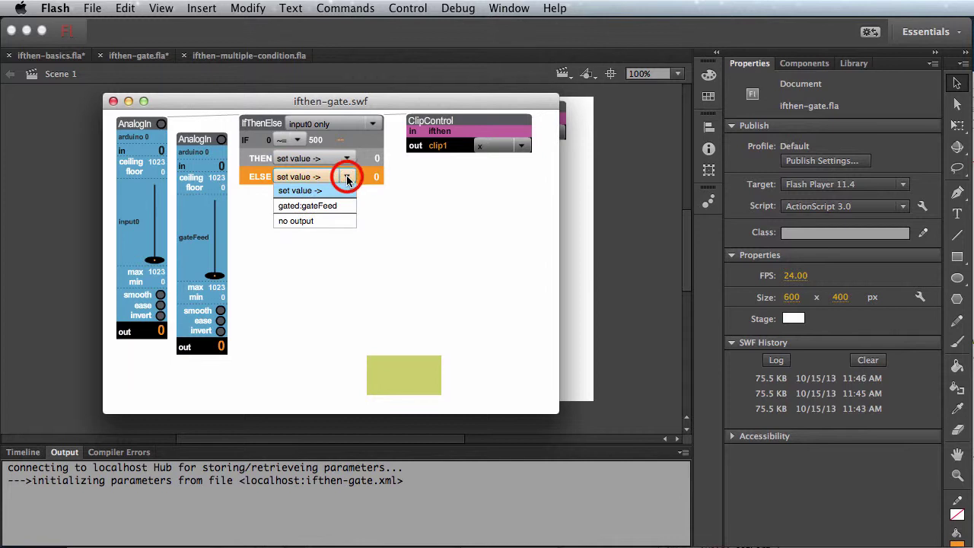
{"action": "left_click", "coordinate": [316, 207]}
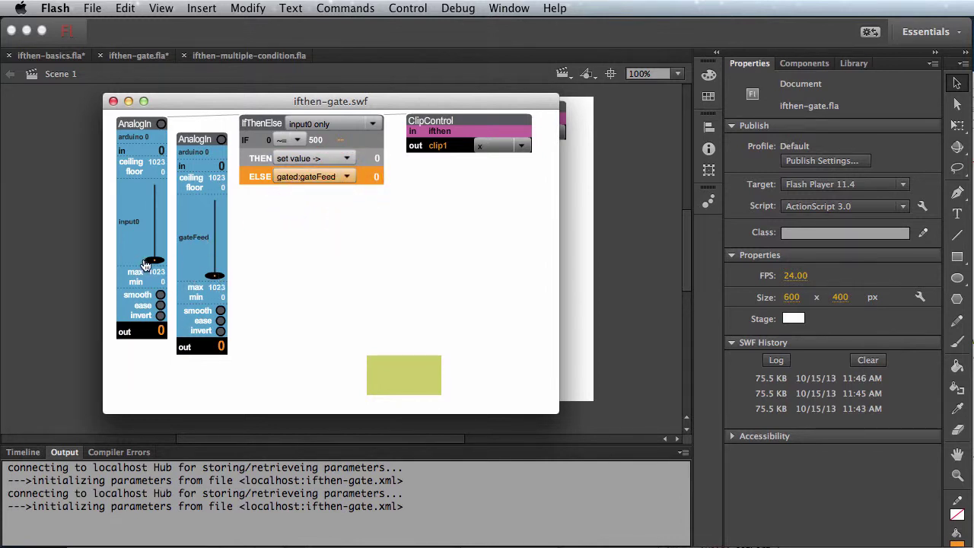
- Test the gate with input0 at about 303 and gateFeed at about 232, retry with about 493 and 55, and close the movie test
{"action": "left_click_drag", "start_coordinate": [152, 261], "coordinate": [154, 237]}
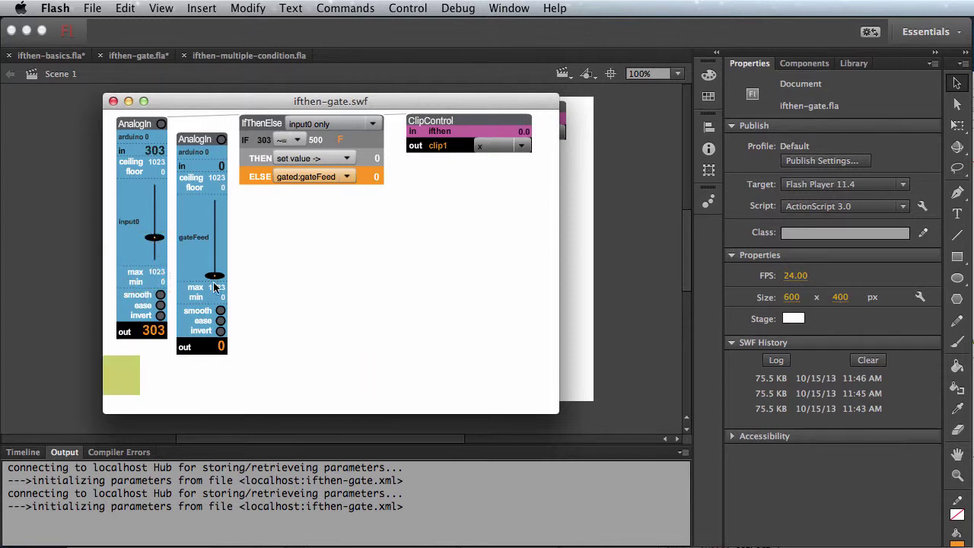
{"action": "left_click_drag", "start_coordinate": [216, 280], "coordinate": [214, 259]}
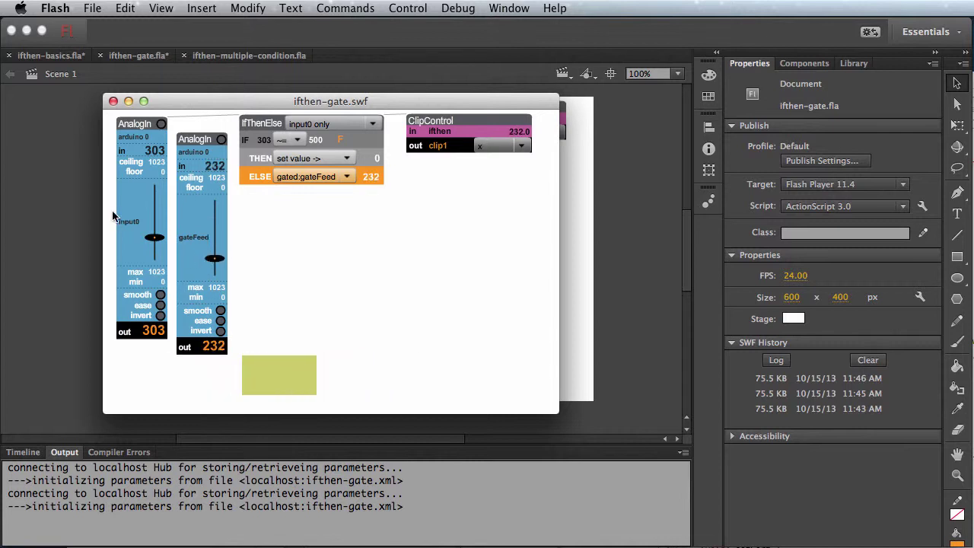
{"action": "left_click_drag", "start_coordinate": [150, 238], "coordinate": [157, 226]}
{"action": "left_click_drag", "start_coordinate": [212, 262], "coordinate": [214, 276]}
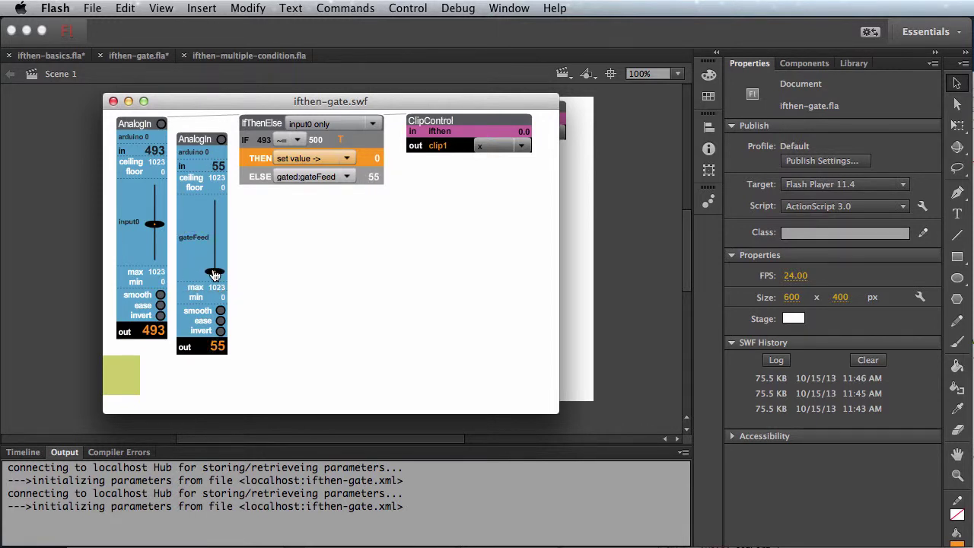
{"action": "left_click", "coordinate": [114, 101]}
- Duplicate the gateFeed AnalogIn widget below the IfThenElse widget and name the copy's instance gateFeed2
{"action": "left_click", "coordinate": [242, 238]}
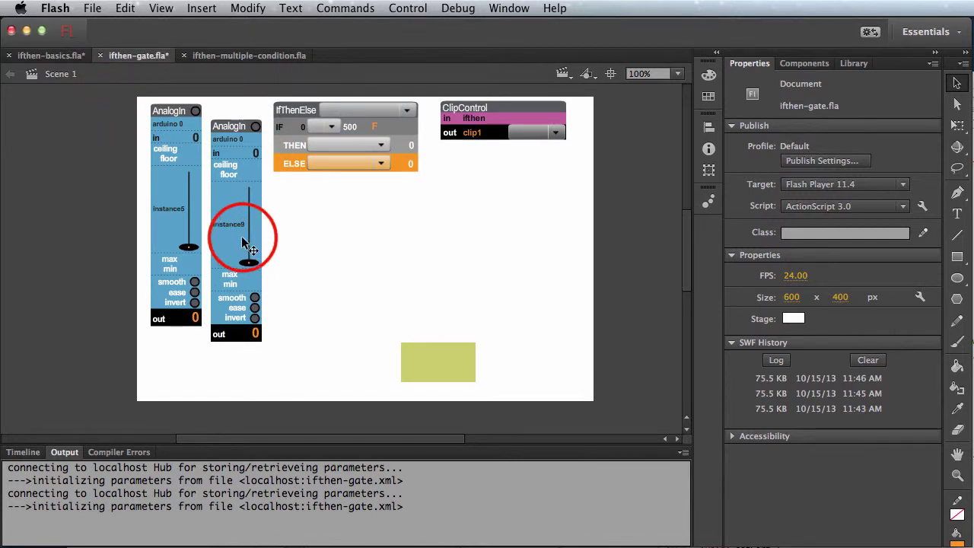
{"action": "left_click_drag", "start_coordinate": [241, 235], "coordinate": [307, 295]}
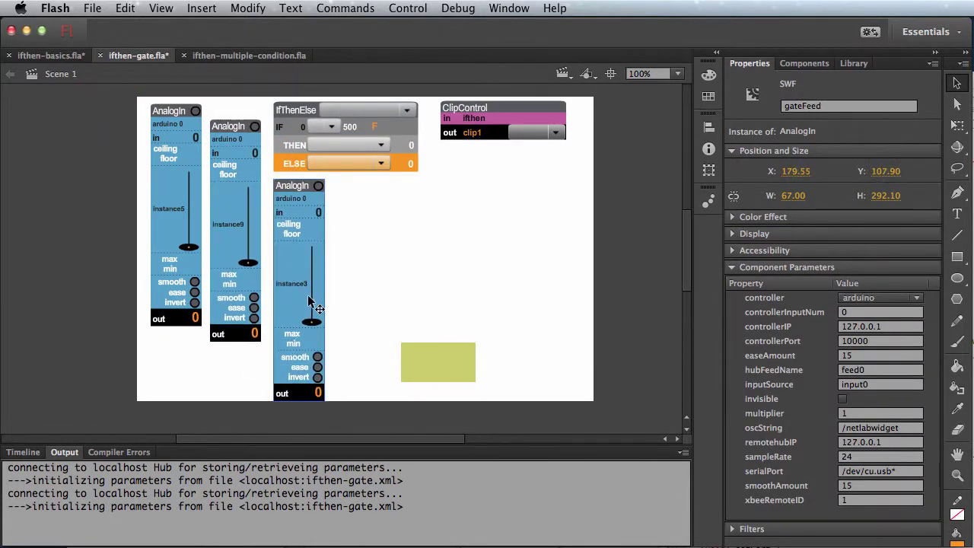
{"action": "left_click", "coordinate": [844, 105]}
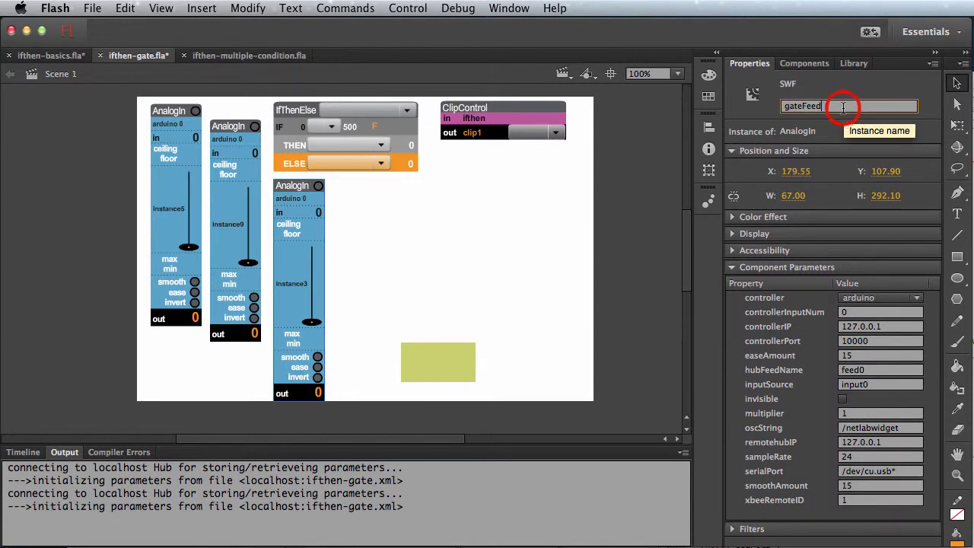
{"action": "type", "text": "2"}
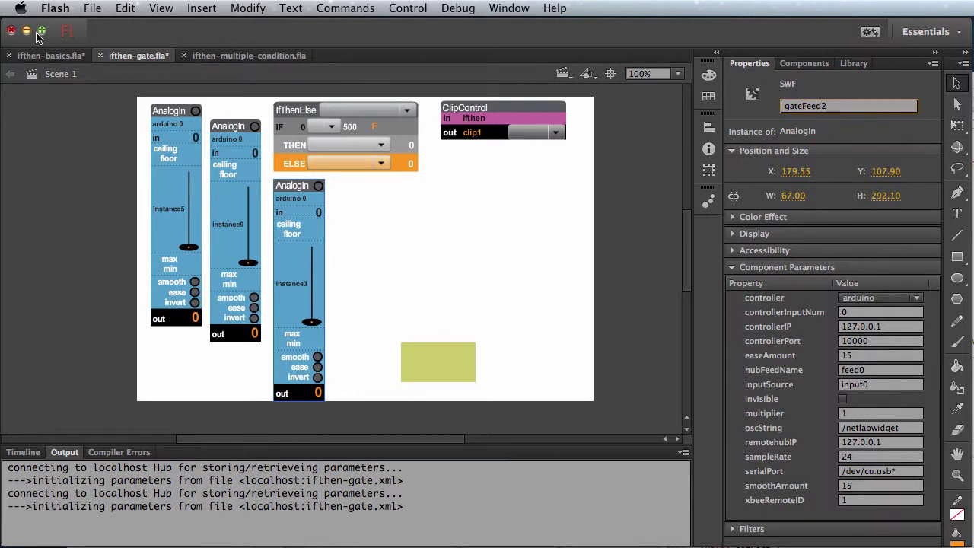
- Set the IfThenElse widget's inputGatedTrue parameter to "gateFeed2"
{"action": "left_click", "coordinate": [353, 143]}
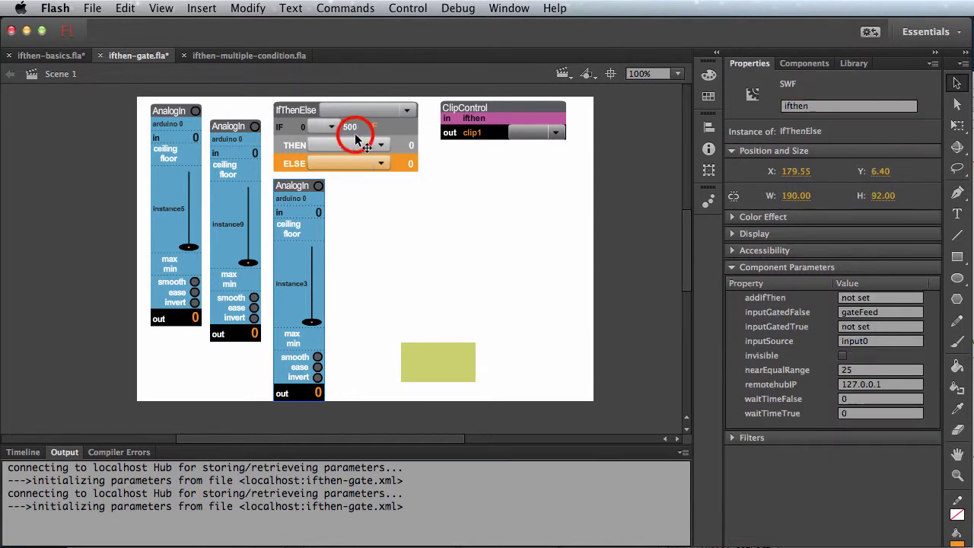
{"action": "left_click", "coordinate": [861, 327]}
{"action": "type", "text": "gateFeed2"}
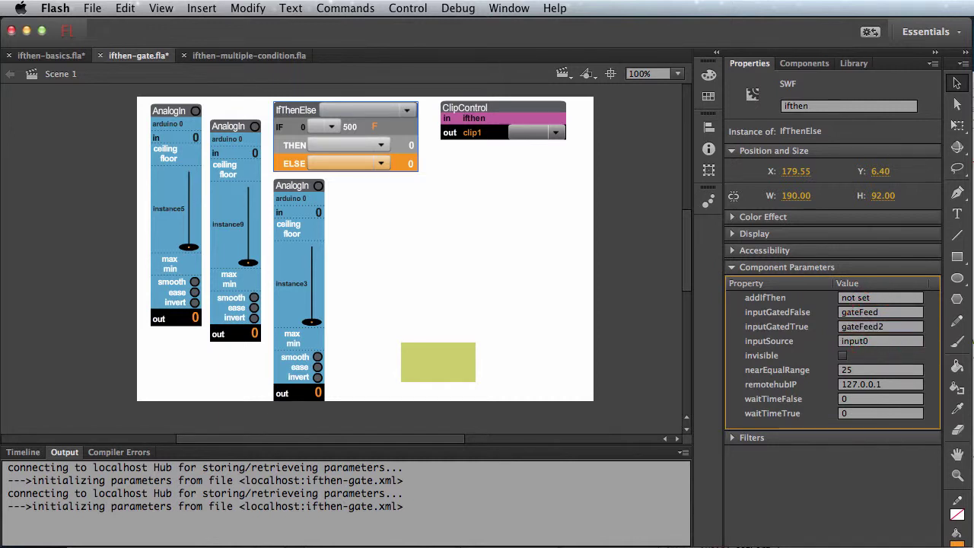
- Test the movie with input0 at about 191 and gateFeed at about 290, and raise input0 to about 504
{"action": "key", "text": "super+Return"}
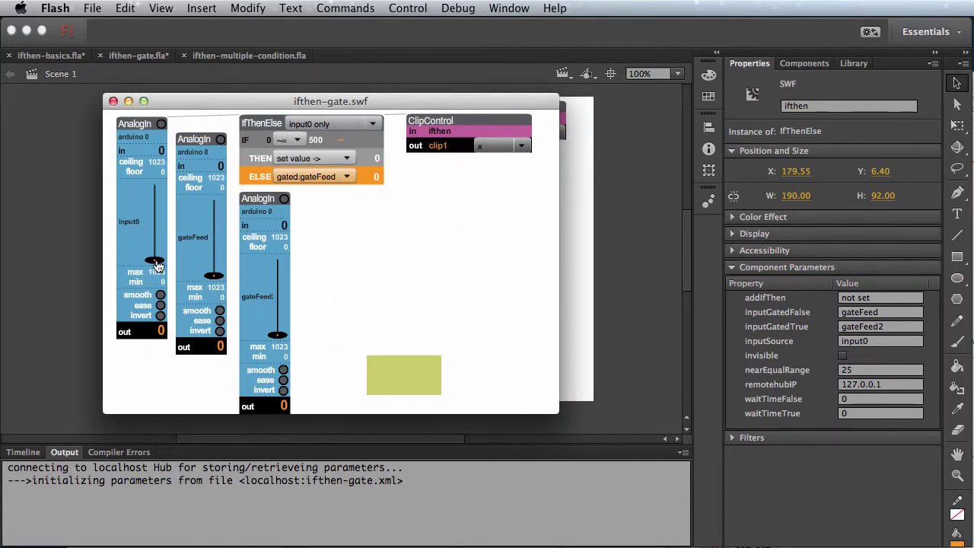
{"action": "left_click_drag", "start_coordinate": [155, 260], "coordinate": [210, 260]}
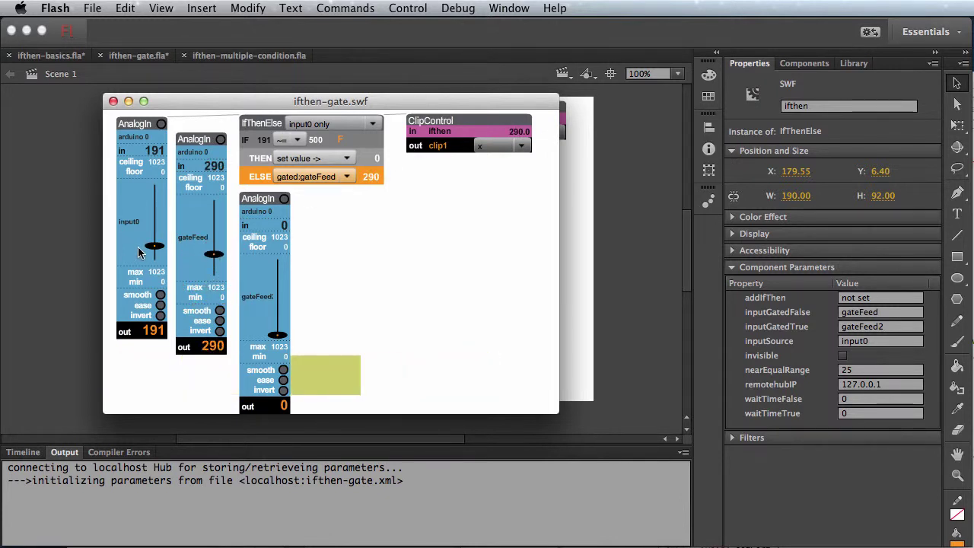
{"action": "left_click_drag", "start_coordinate": [151, 251], "coordinate": [154, 222]}
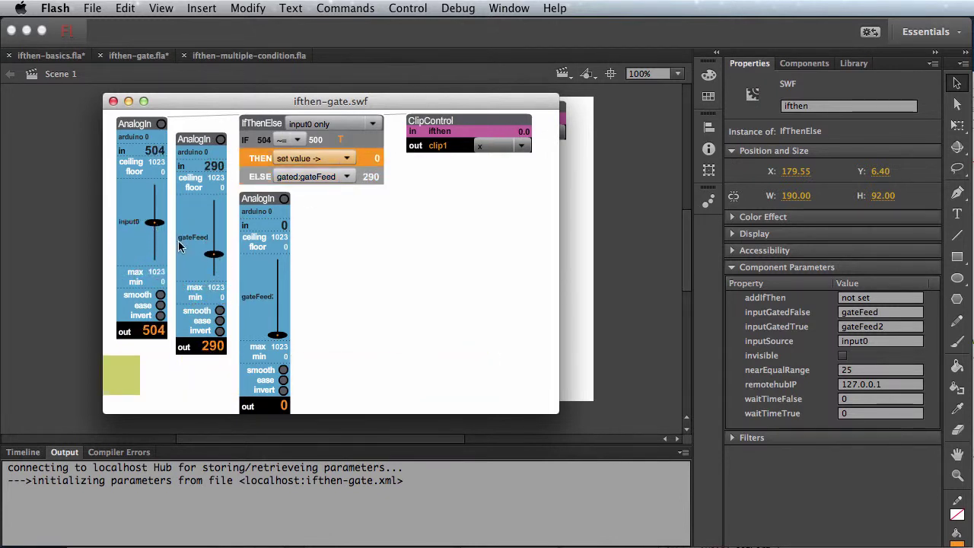
- Raise gateFeed2 to about 443, set the THEN output to gated:gateFeed2, and lower gateFeed2 to about 228 to check the gated output
{"action": "left_click_drag", "start_coordinate": [278, 335], "coordinate": [280, 302]}
{"action": "left_click", "coordinate": [344, 157]}
{"action": "left_click", "coordinate": [323, 182]}
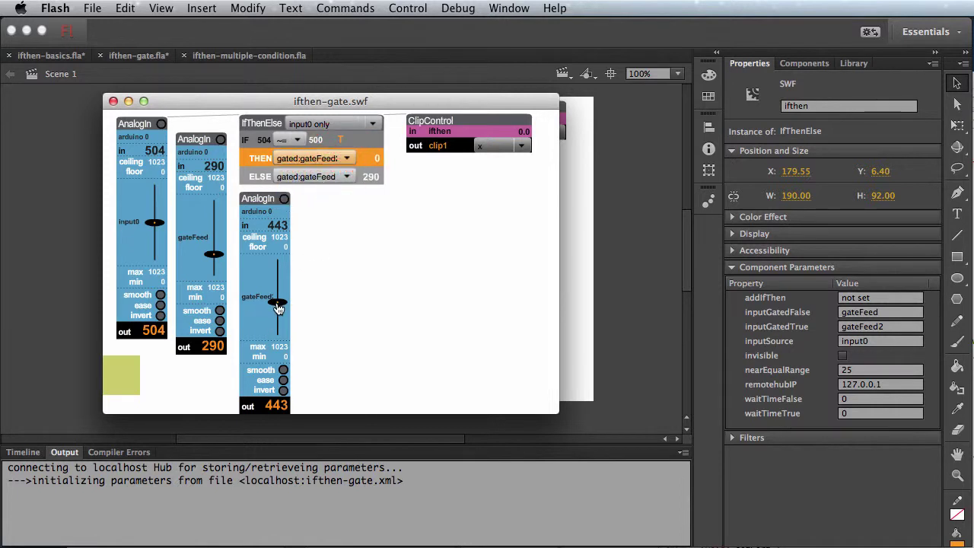
{"action": "left_click_drag", "start_coordinate": [278, 302], "coordinate": [277, 323]}
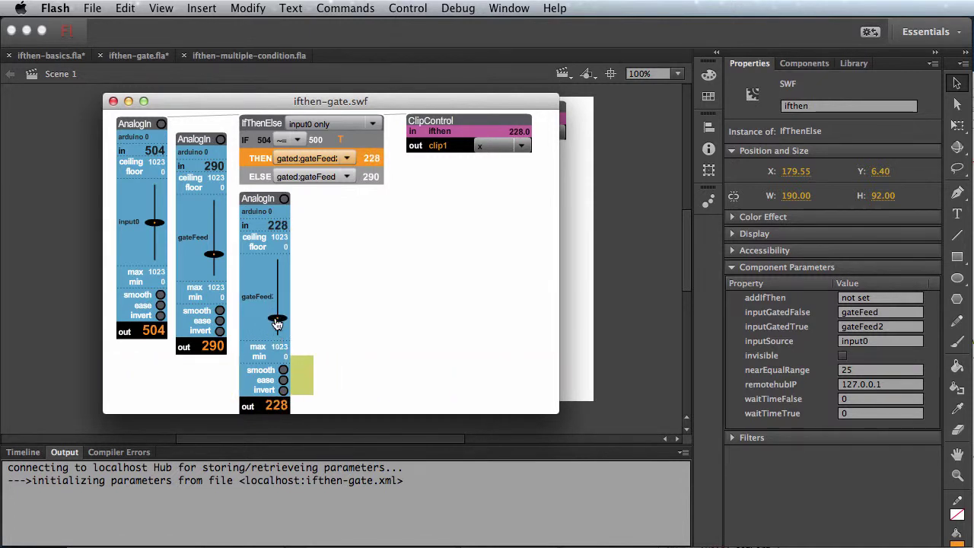